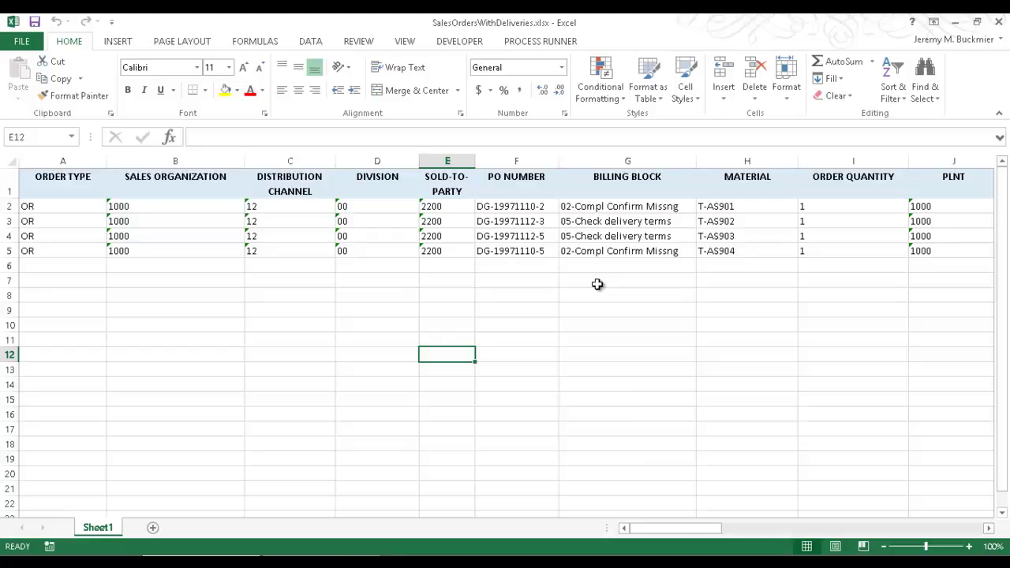
Switch from Excel to Process Runner and open VA01 Create Sales Order wText.itf from Recent Files.
drag(703, 531, 983, 498)
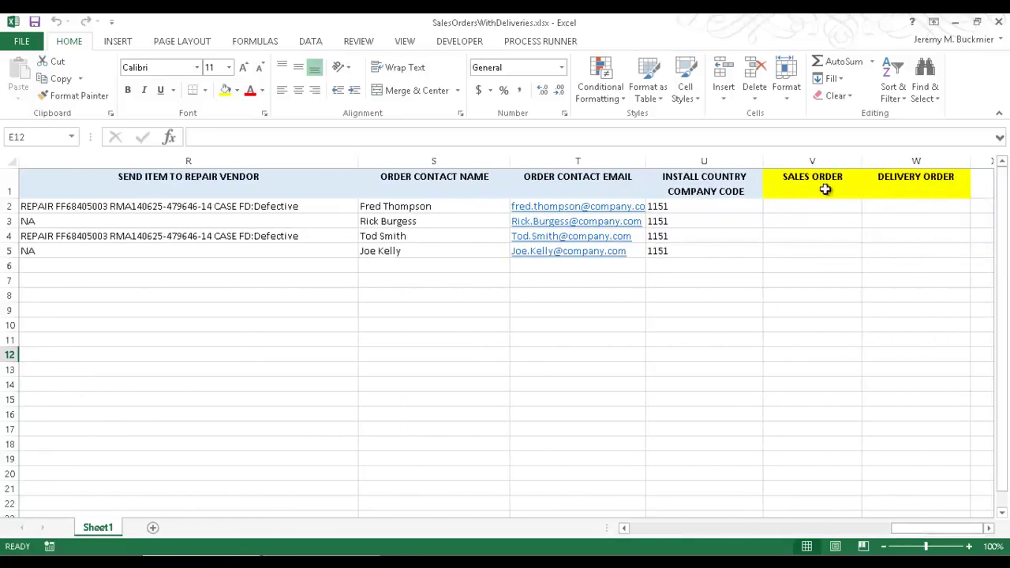
click(836, 156)
click(955, 22)
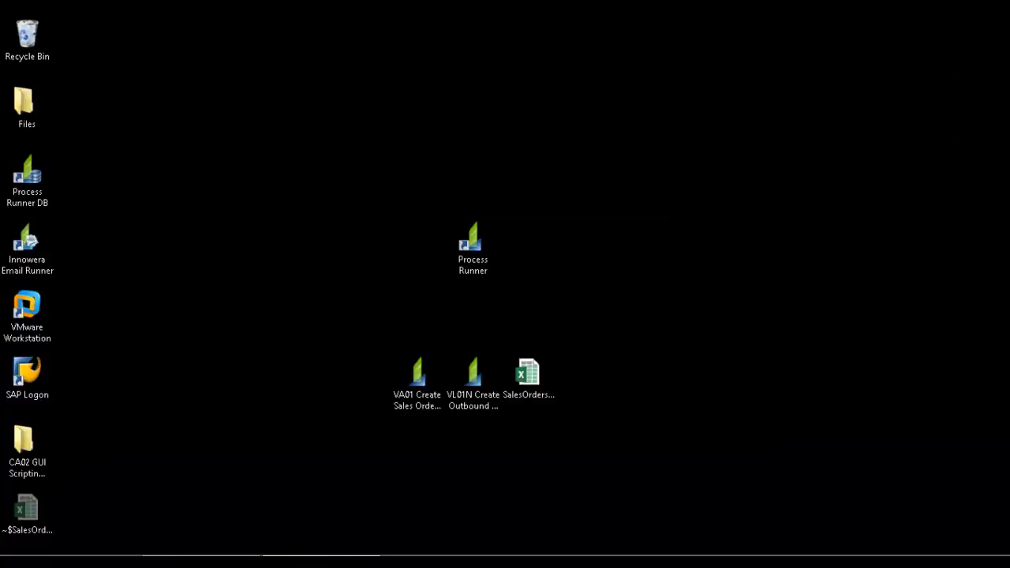
click(322, 561)
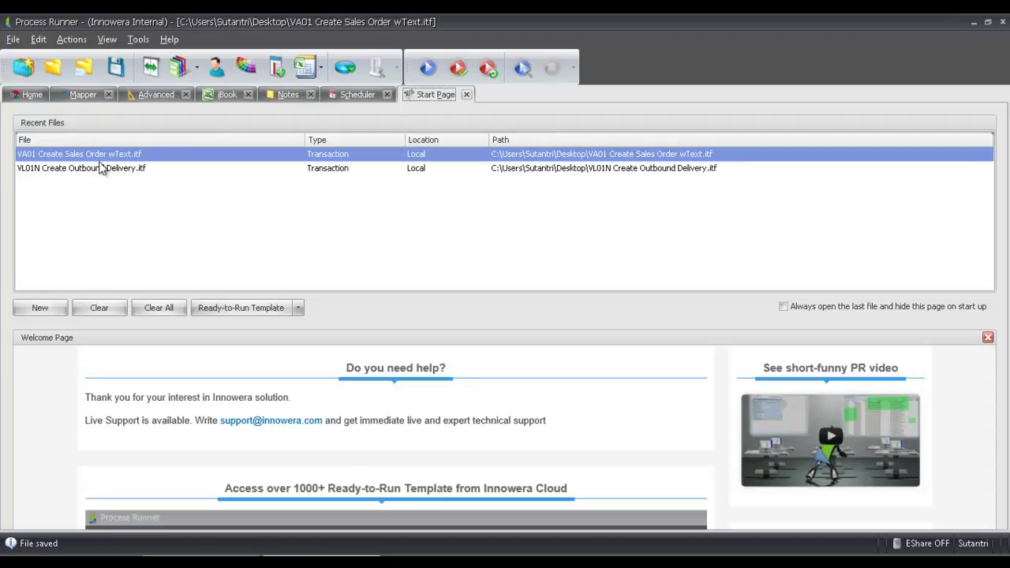
double_click(157, 153)
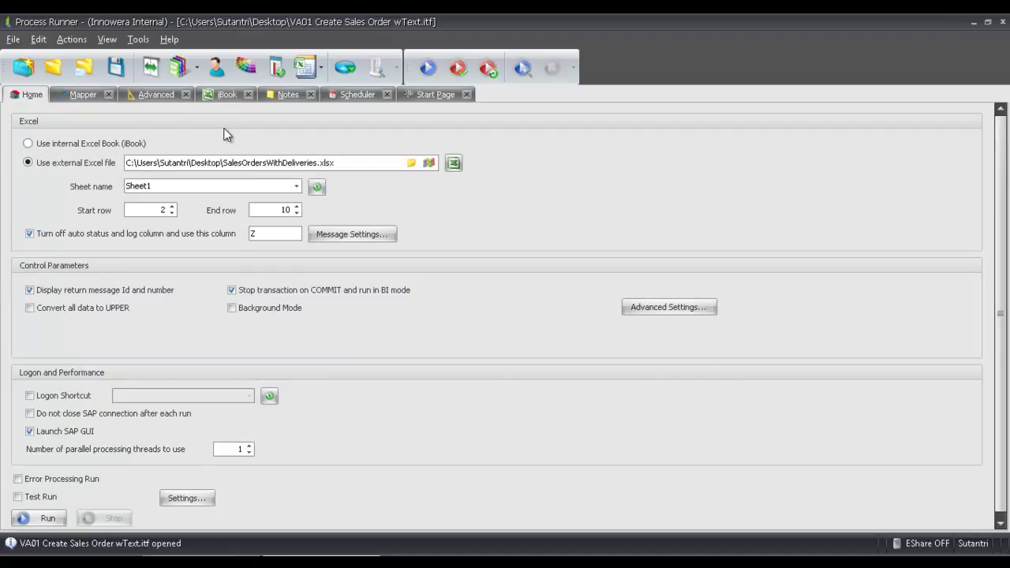
Enable a connection to Desktop's VL01N Create Outbound Delivery.itf as VA01's follow-up, then save the file.
click(152, 96)
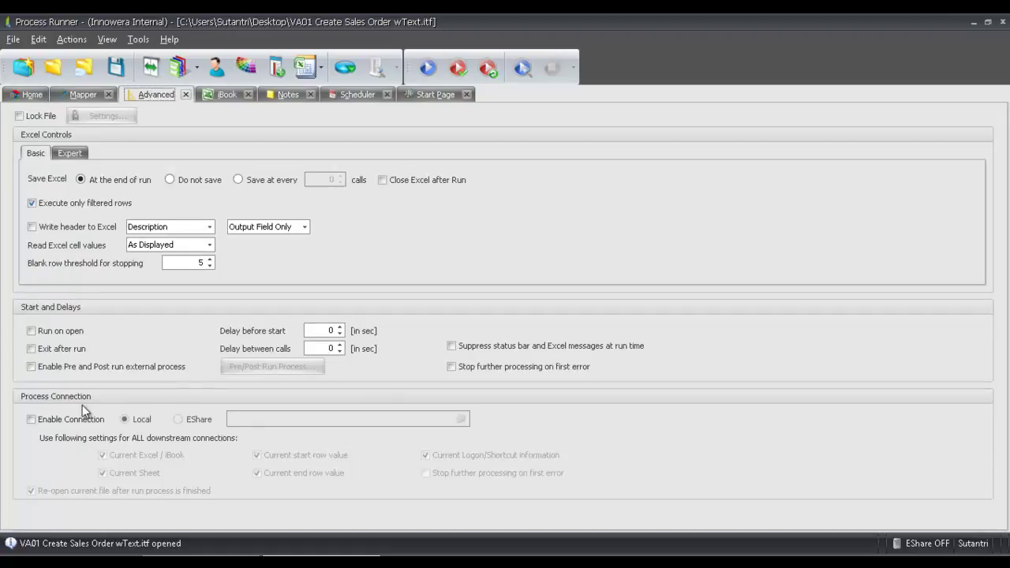
click(32, 420)
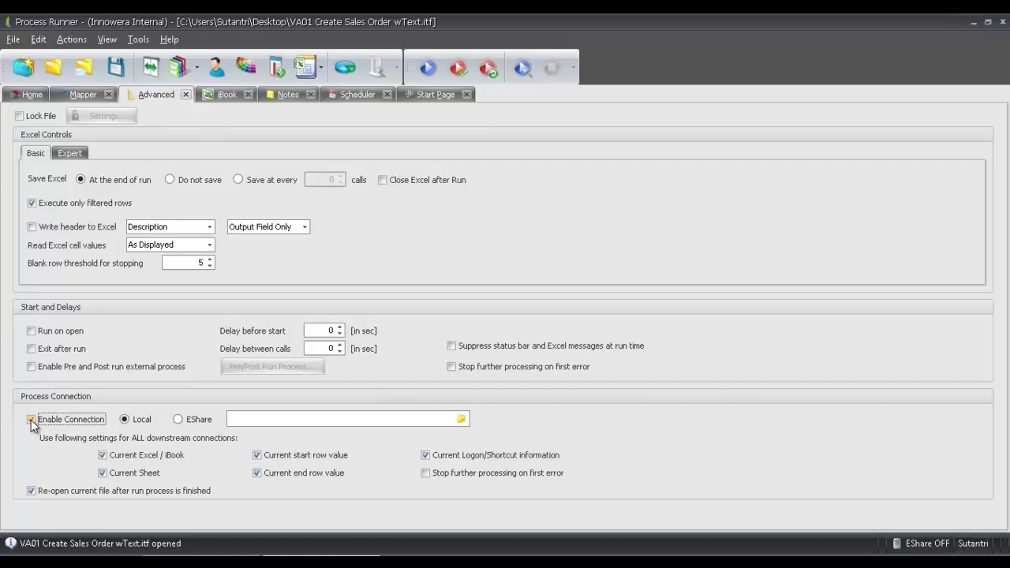
click(460, 421)
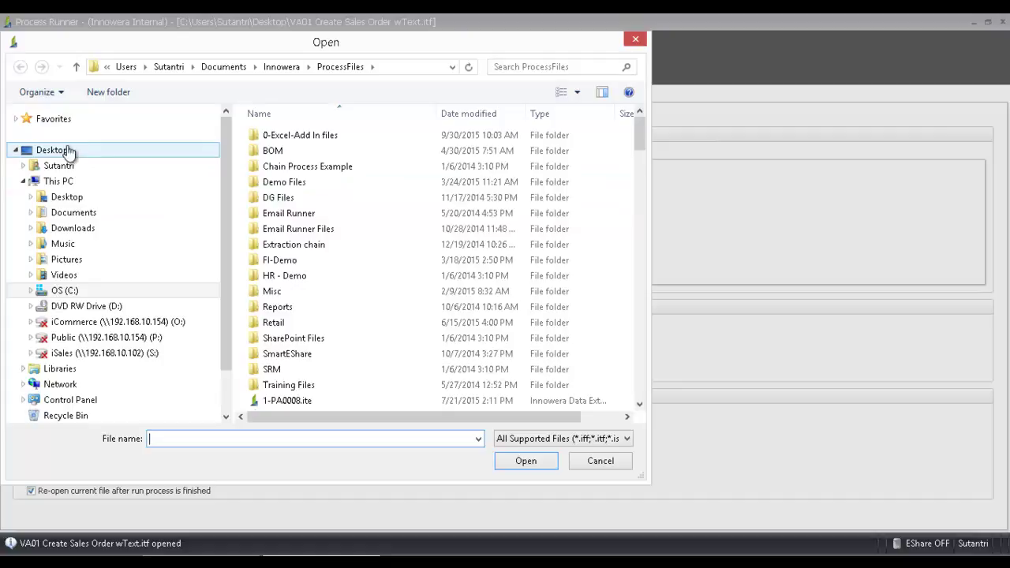
click(57, 150)
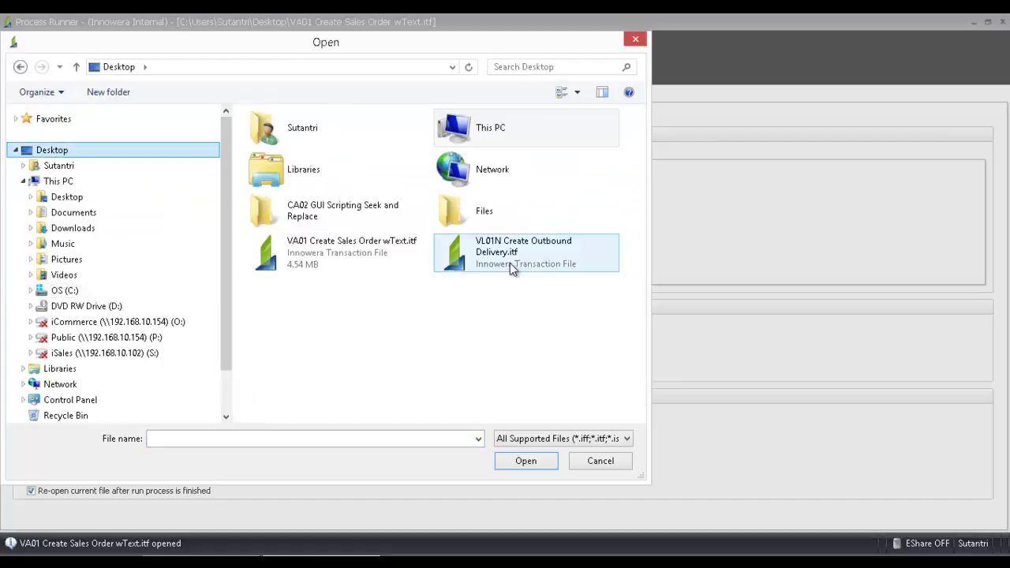
click(509, 260)
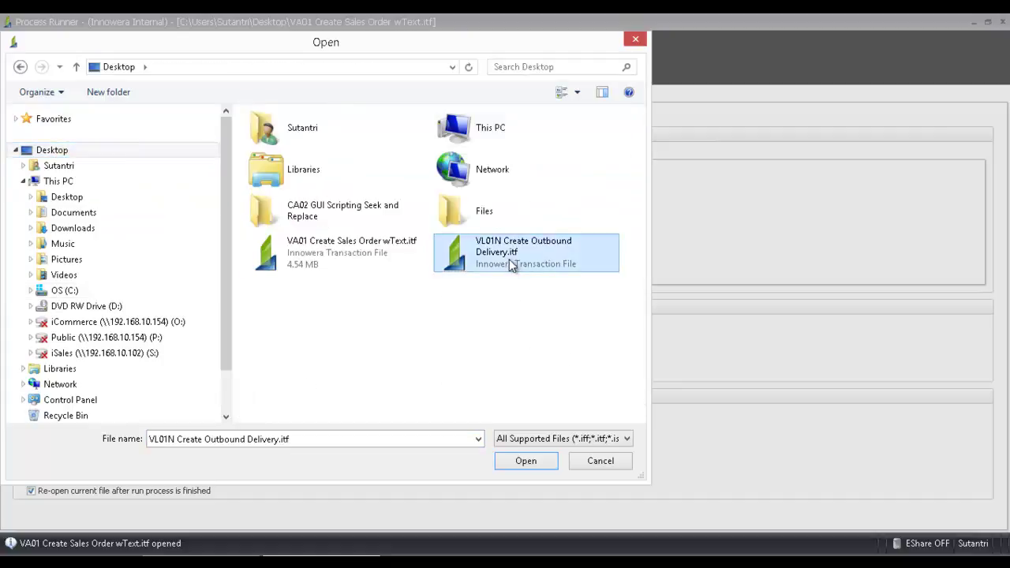
click(515, 462)
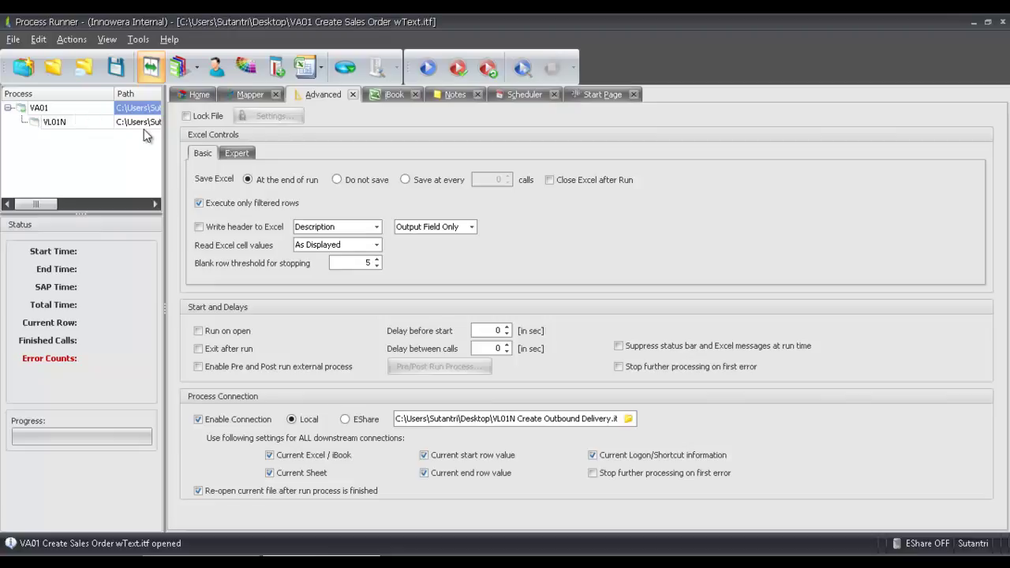
click(115, 69)
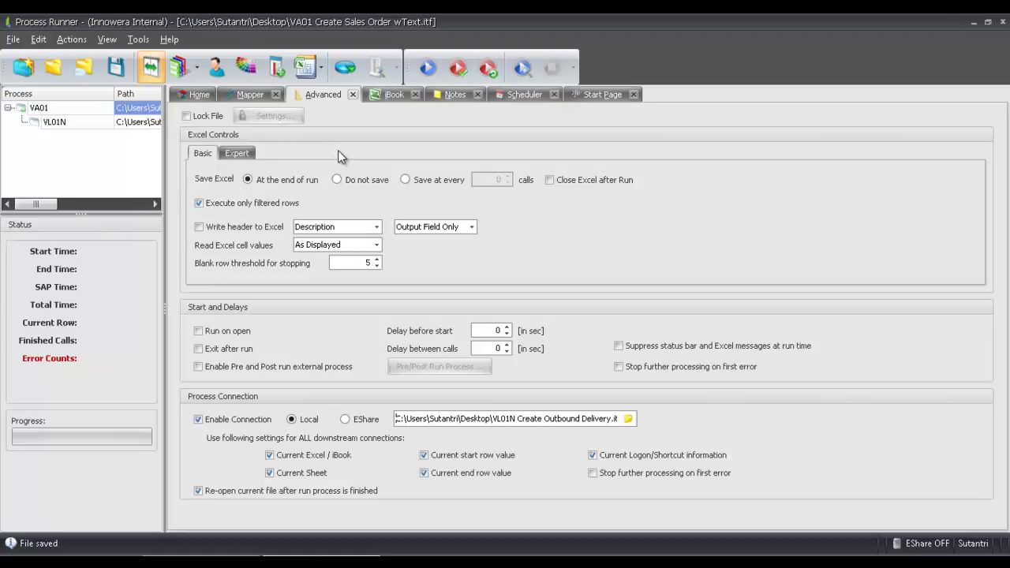
Generate an Excel Add-in Ready version of SalesOrdersWithDeliveries.xlsx, accepting both confirmation messages.
click(321, 65)
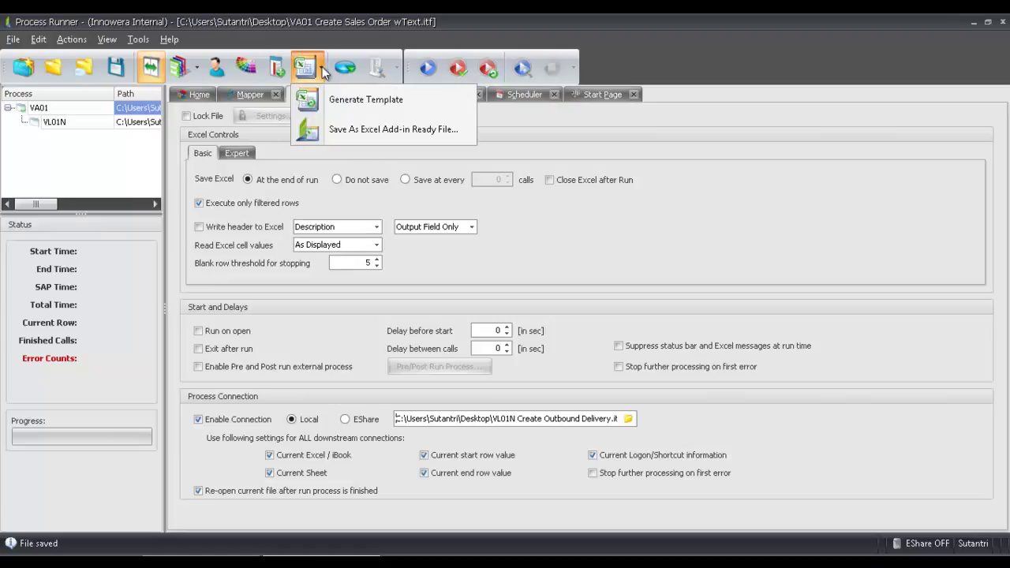
click(342, 130)
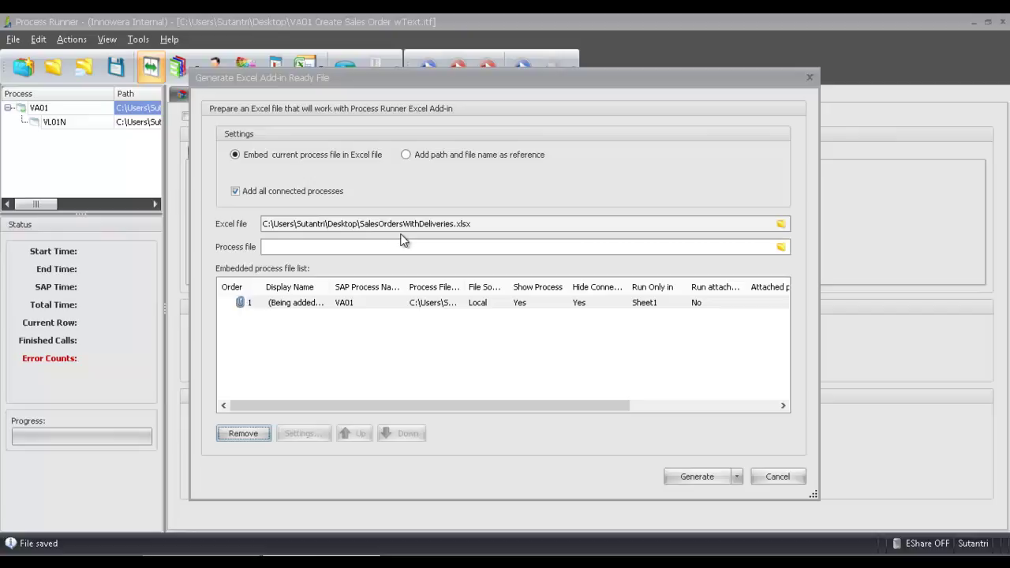
click(693, 481)
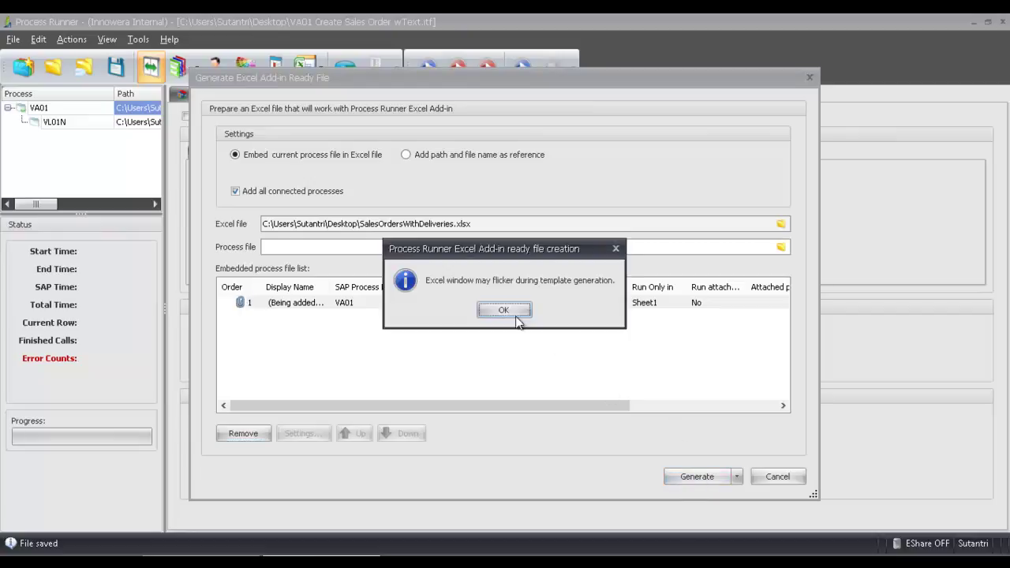
click(506, 310)
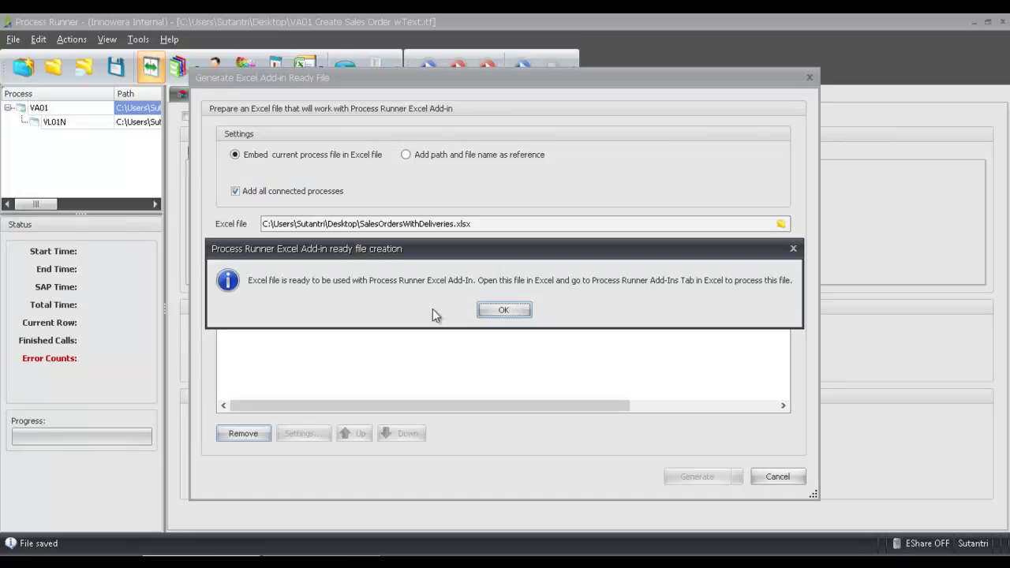
click(514, 310)
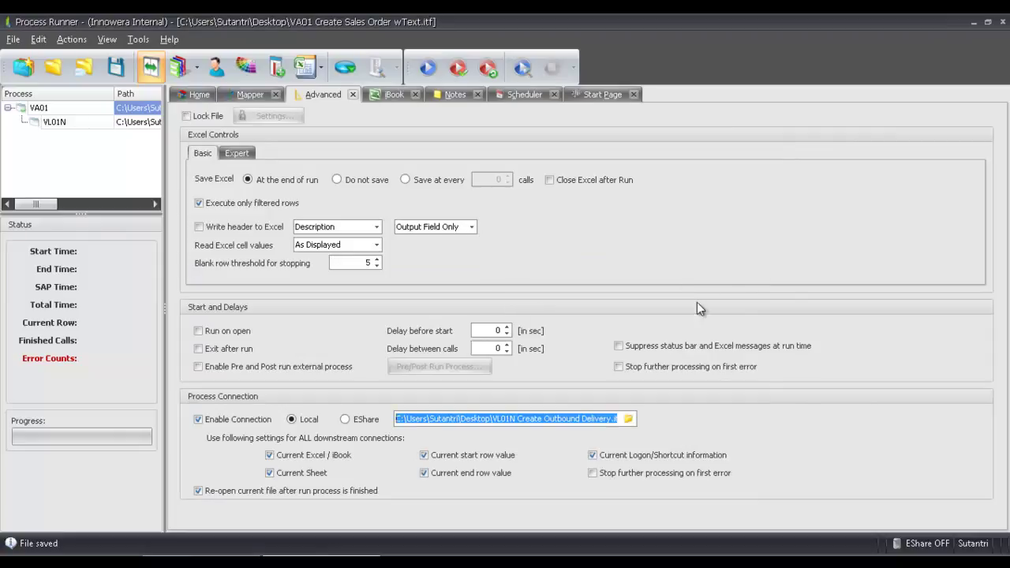
Back in Excel, check the PROCESS RUNNER tab's process list and refresh to load the embedded VA01 process.
click(972, 24)
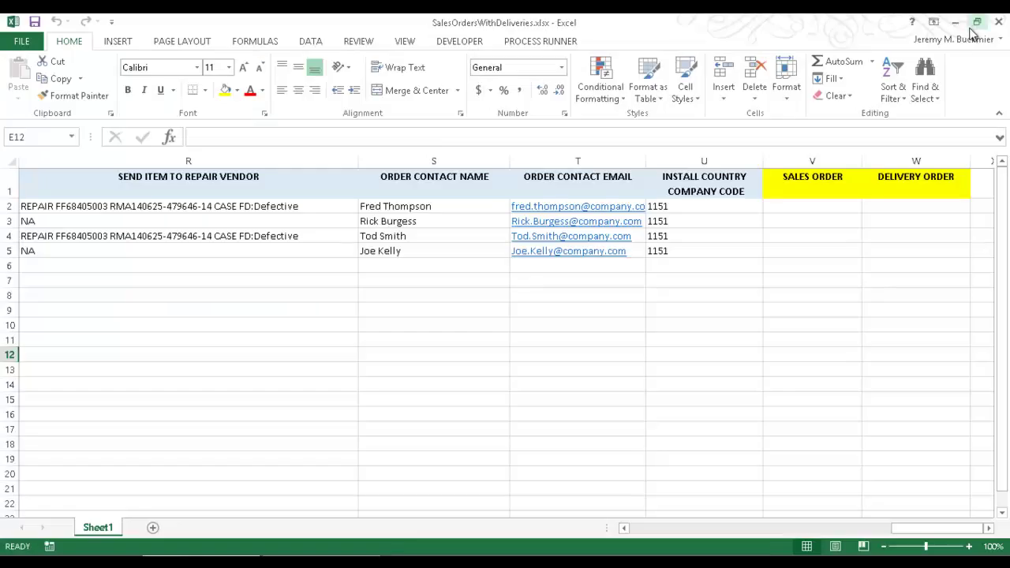
click(552, 43)
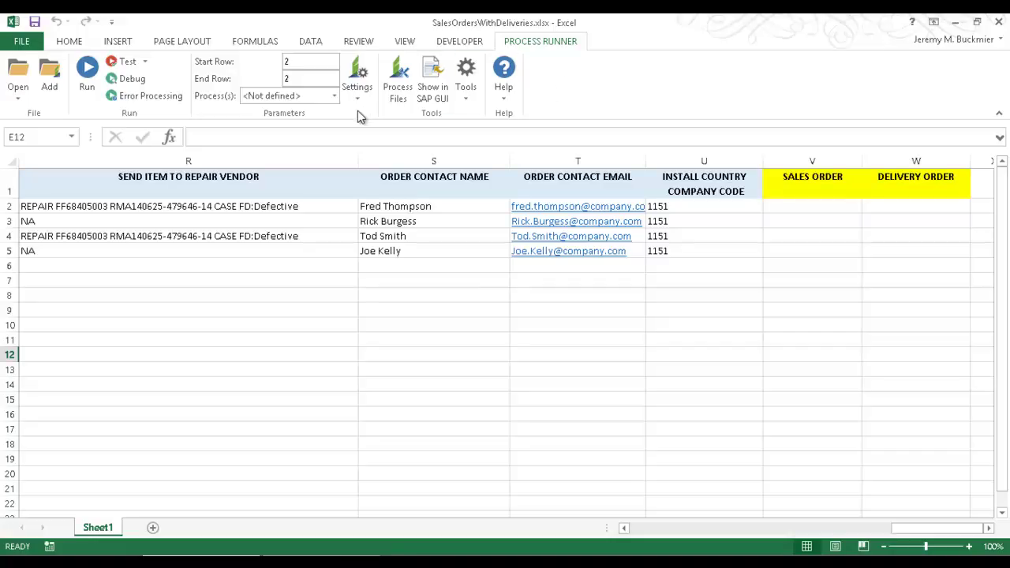
click(335, 97)
click(335, 100)
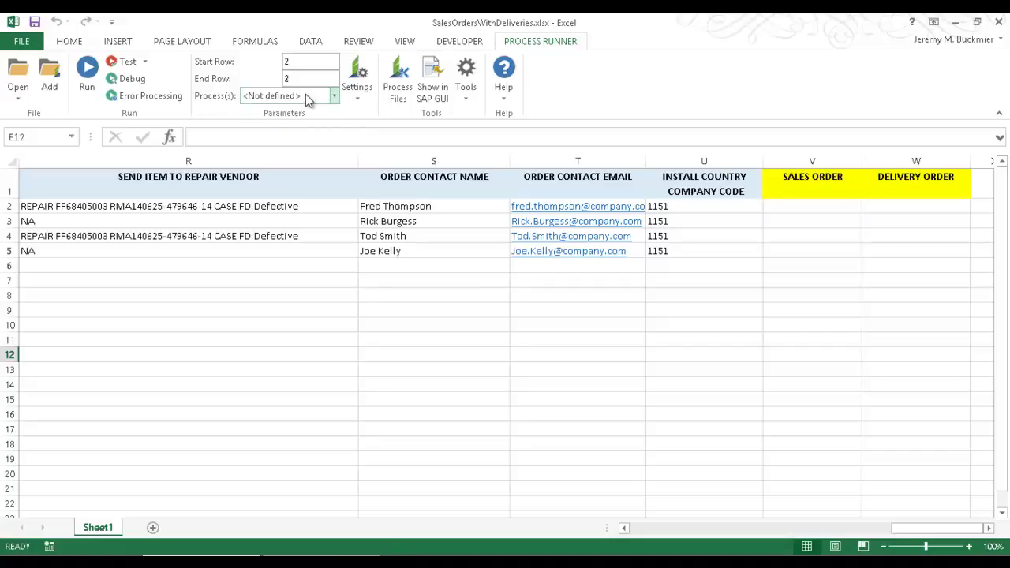
click(362, 99)
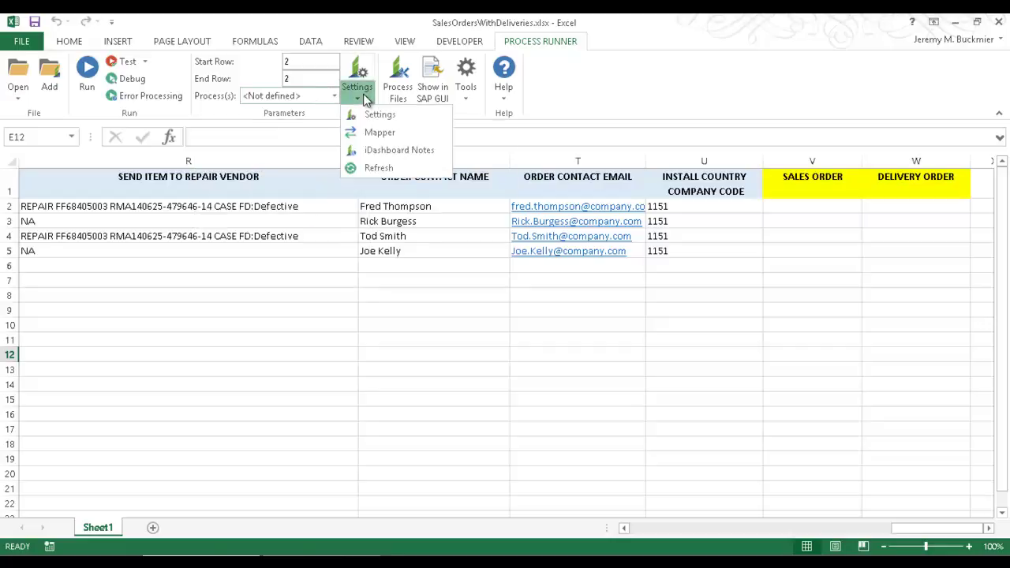
click(375, 167)
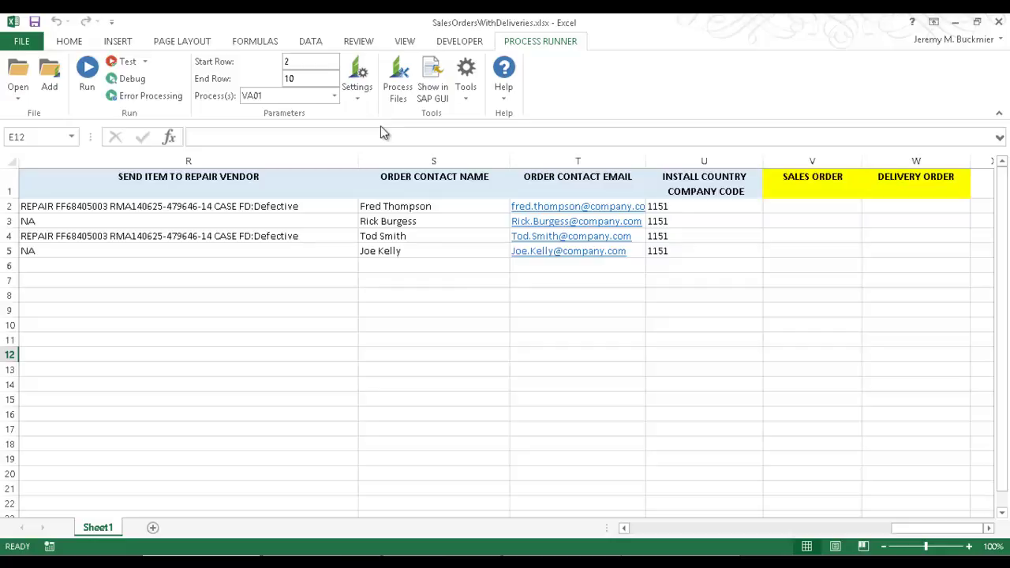
Rename VA01's display name to 'VA01 Create Sales Order' and uncheck Hide all follow up process.
click(397, 101)
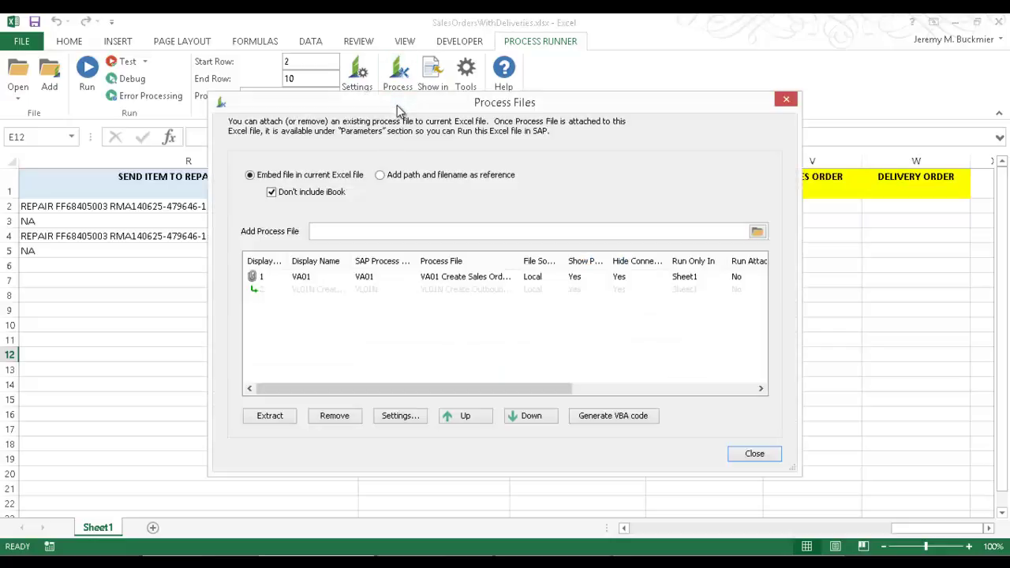
click(309, 279)
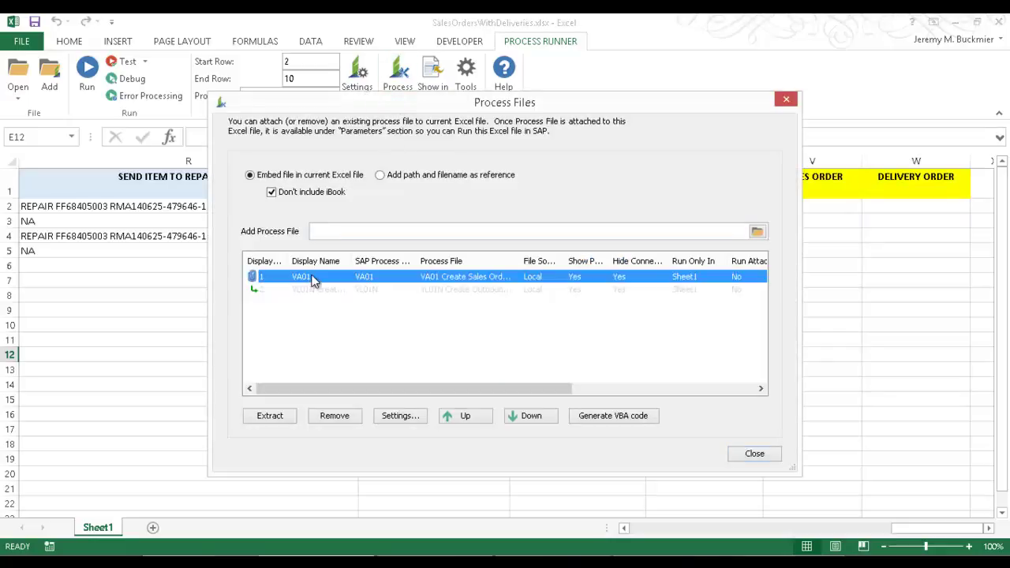
click(402, 416)
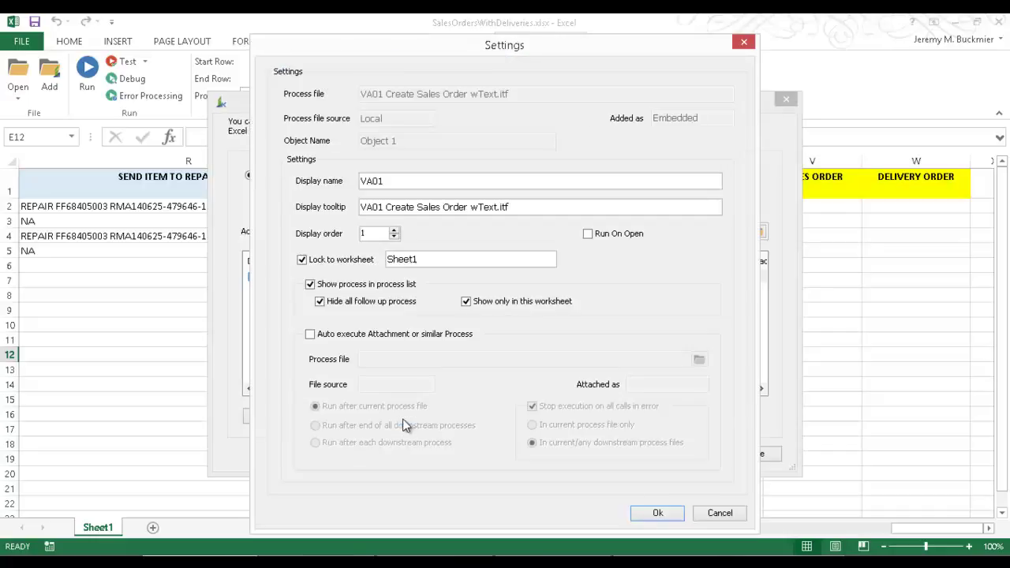
click(394, 180)
text(Create)
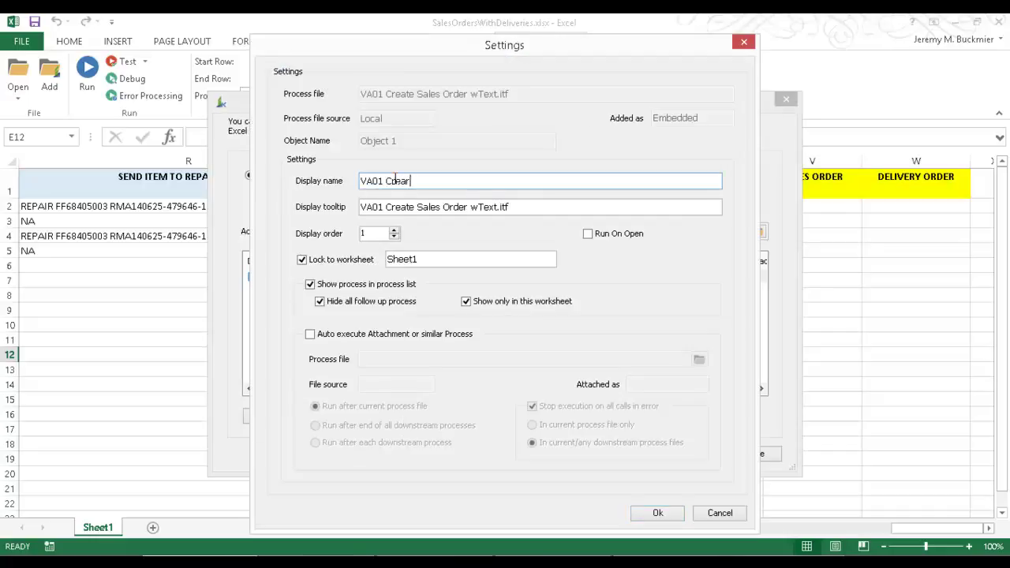
text( Sales Order)
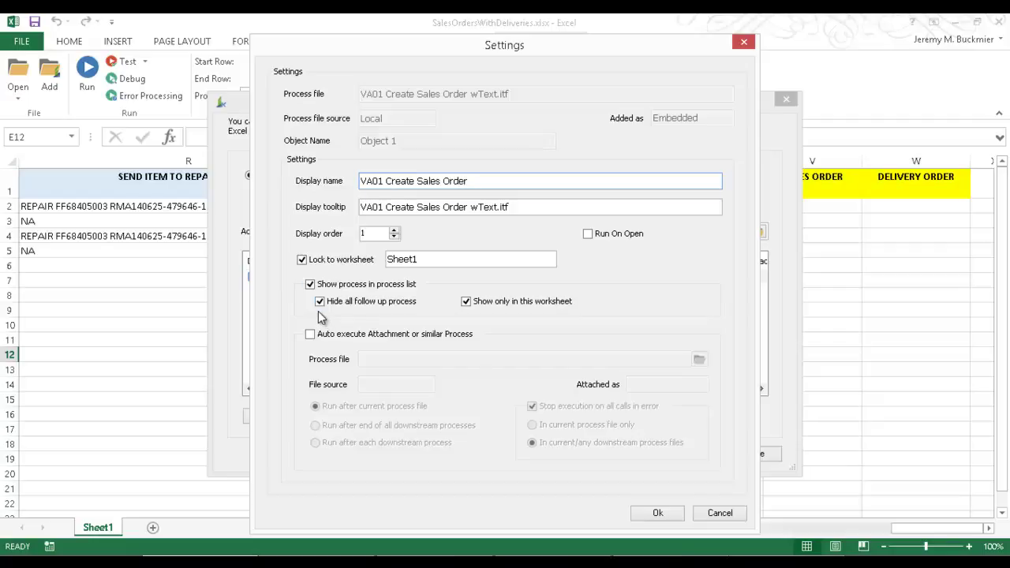
click(318, 305)
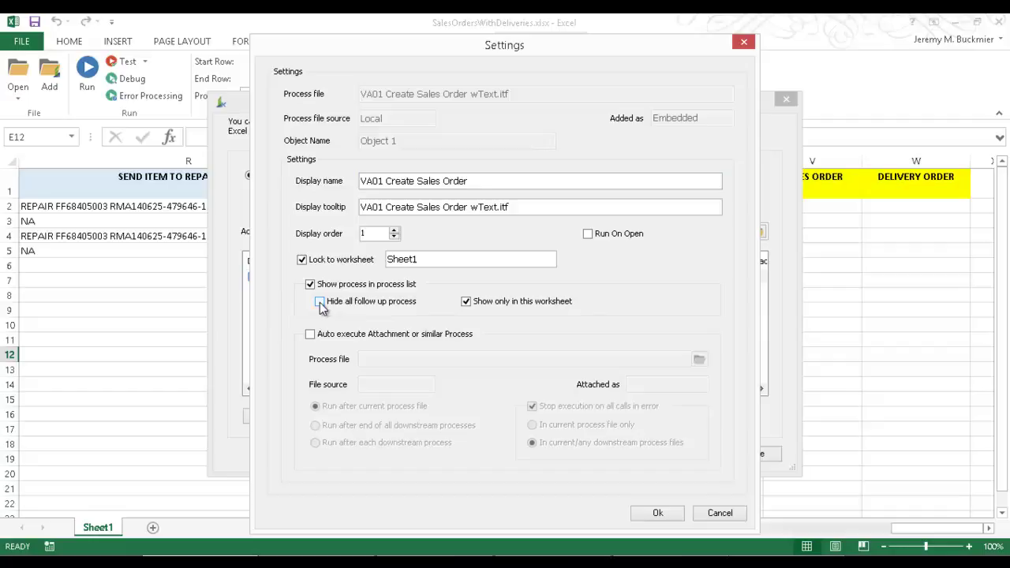
click(658, 514)
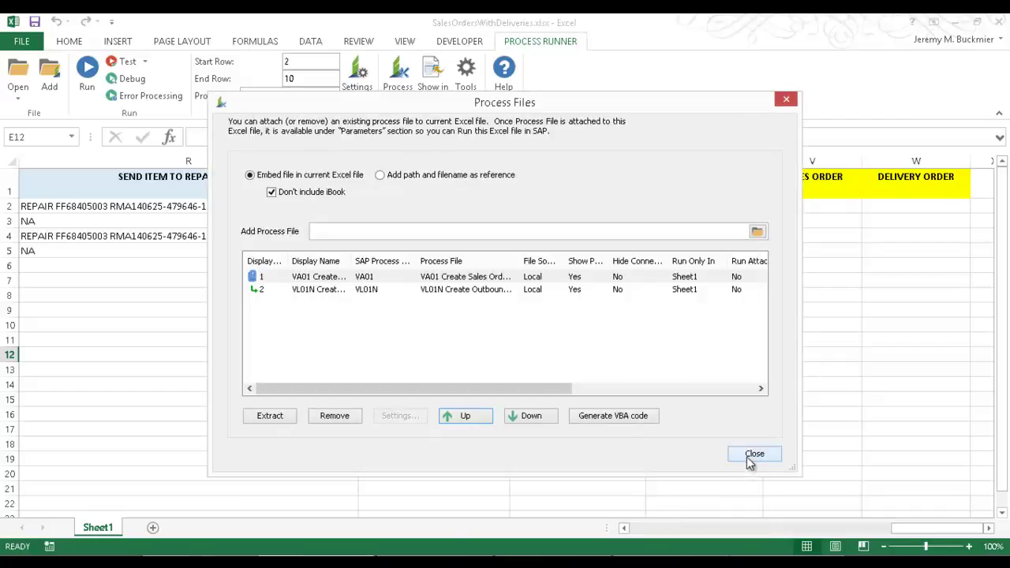
click(752, 454)
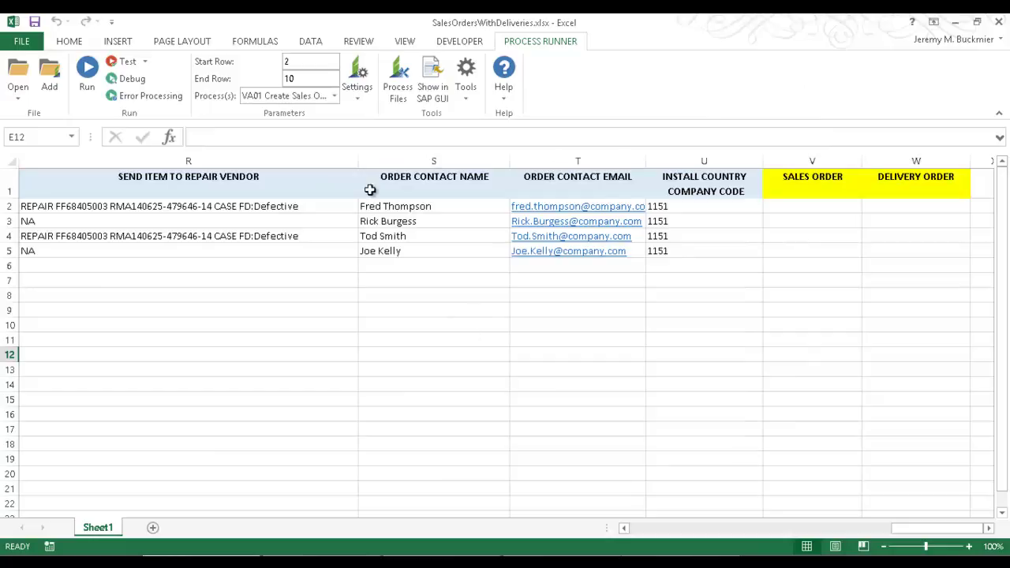
Run the VA01 Create Sales Order process over rows 2–10 of the sheet.
click(333, 96)
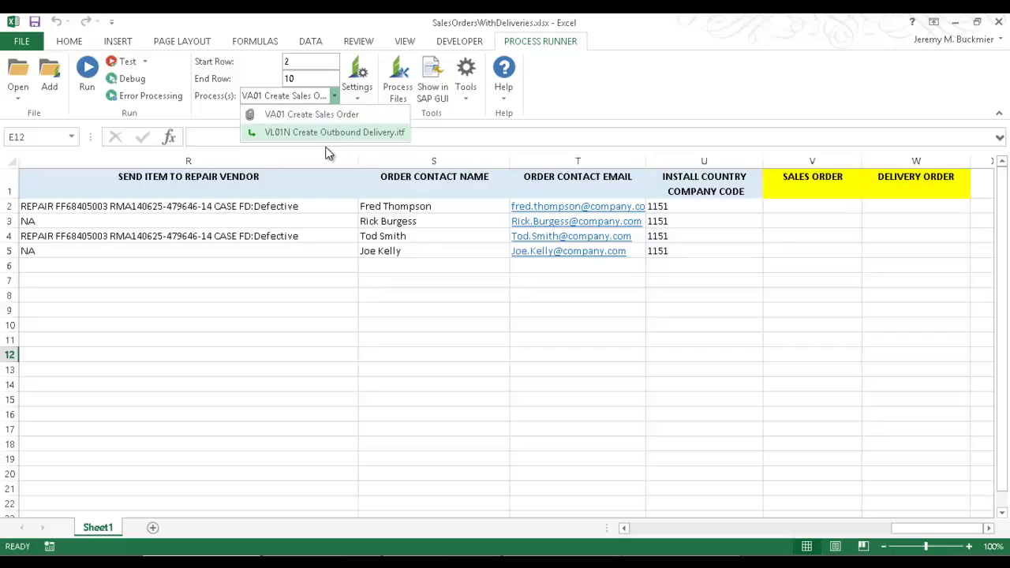
click(481, 276)
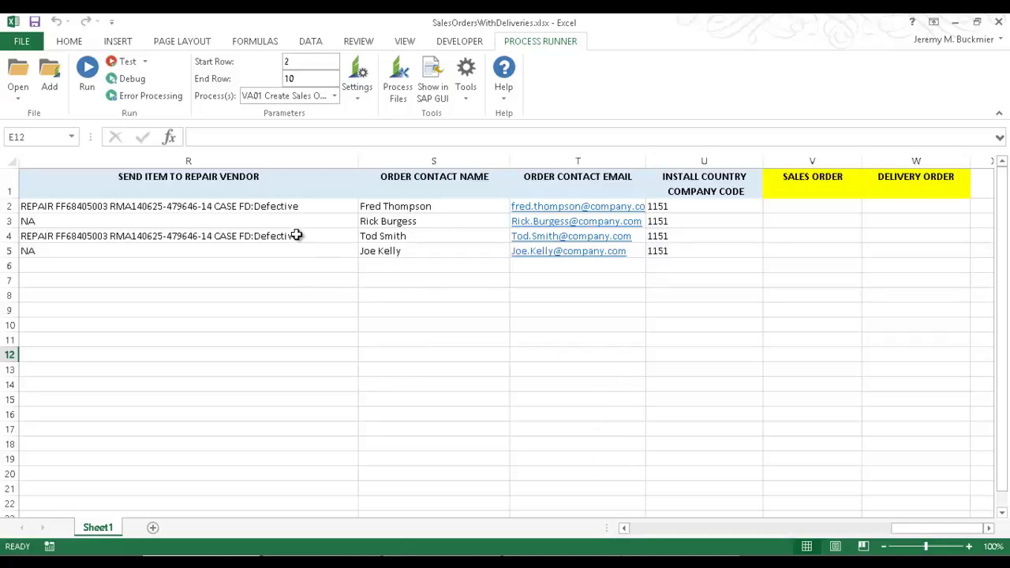
click(87, 75)
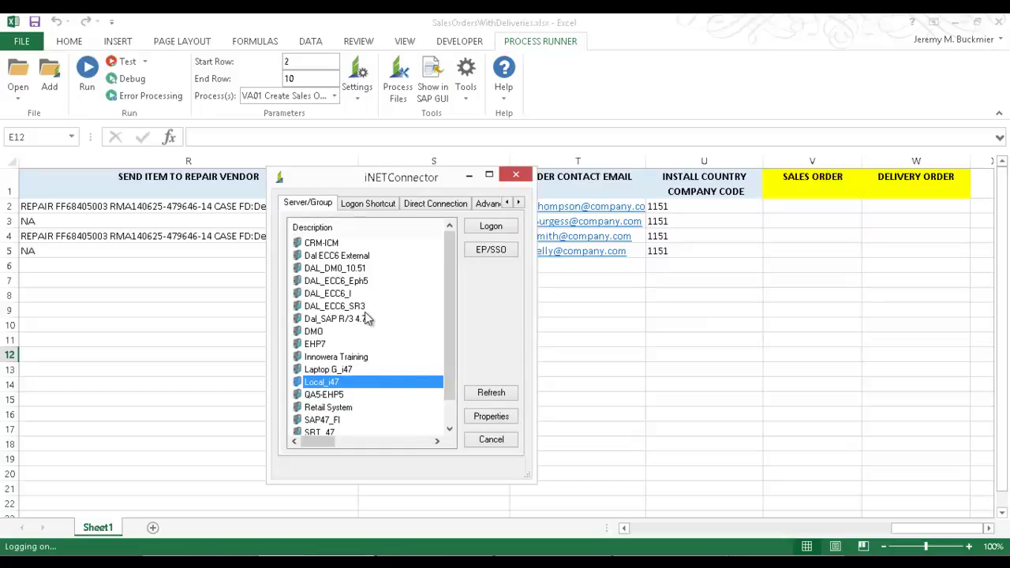
Log on to the Local_i47 SAP system with the account password to let the VA01 run proceed.
click(490, 229)
text(****)
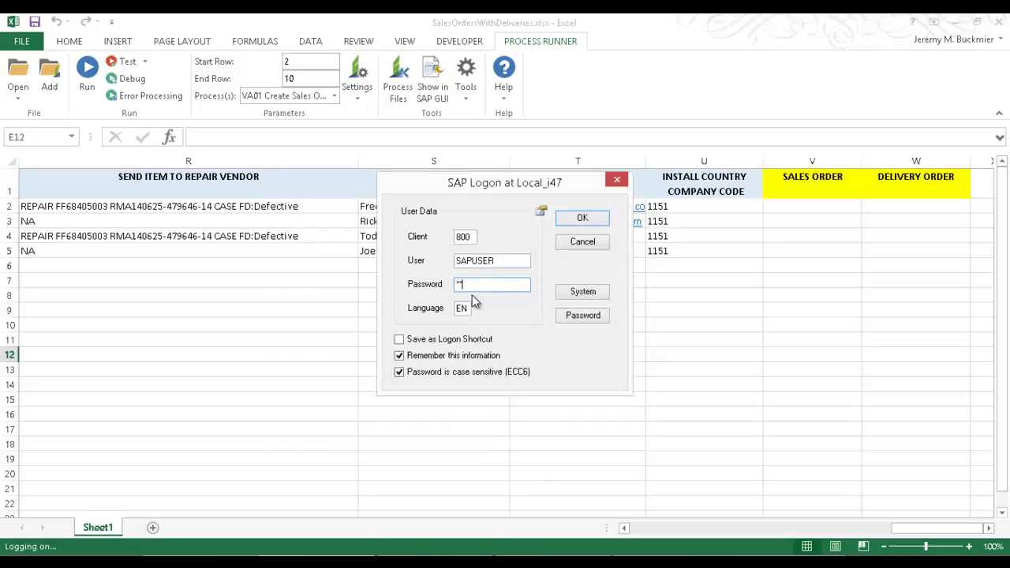
click(582, 218)
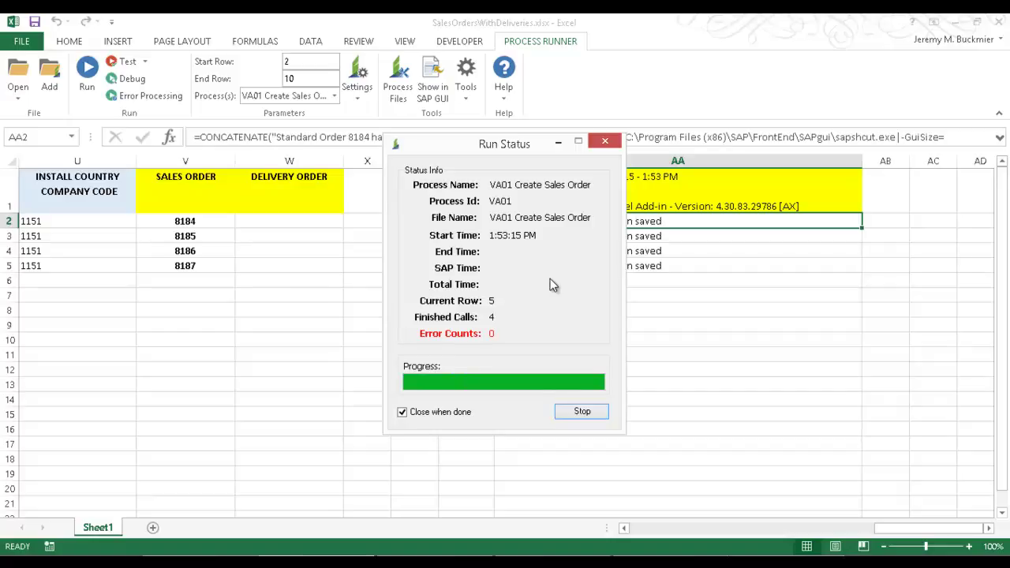
Move the Run Status window aside while the VA01 and VL01N runs finish.
drag(521, 144, 360, 152)
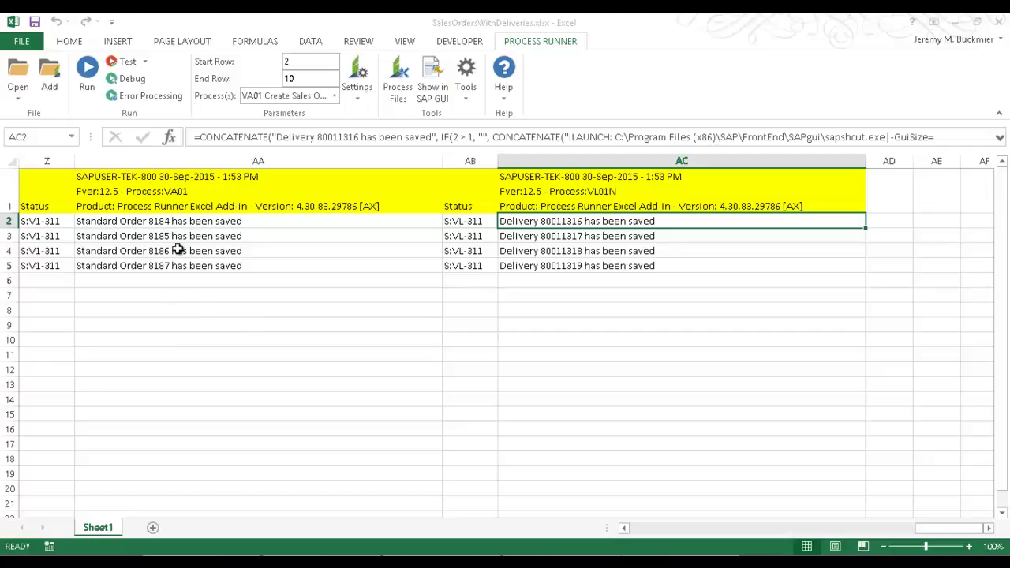
Display Standard Order 8184 from cell AA2 in SAP GUI, then exit back.
click(184, 223)
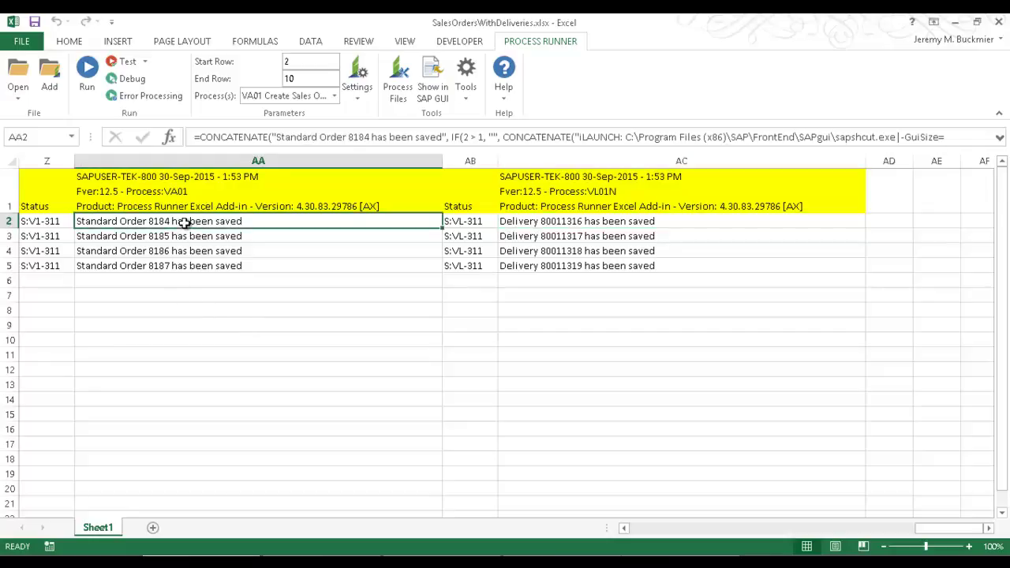
click(439, 94)
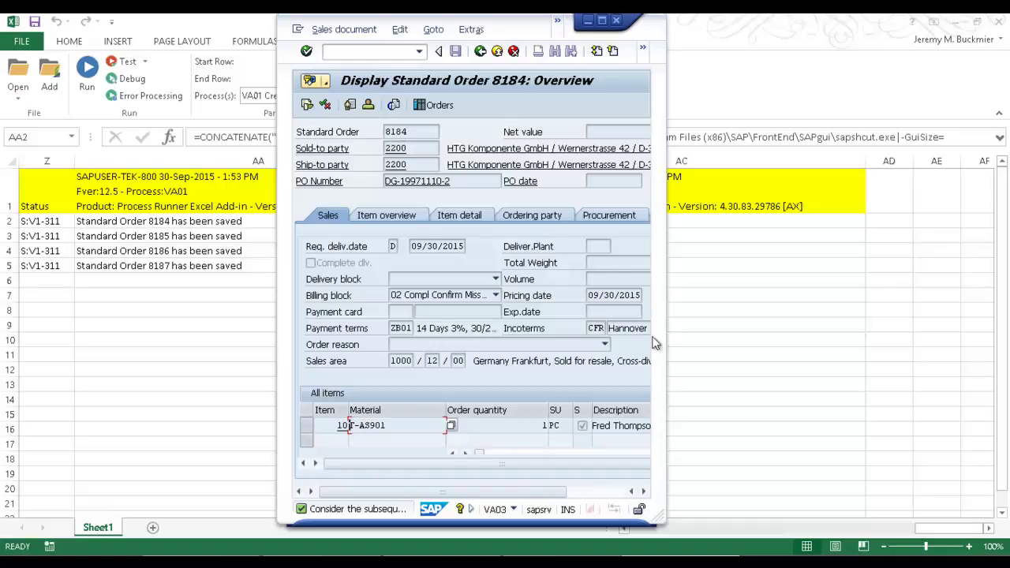
click(497, 51)
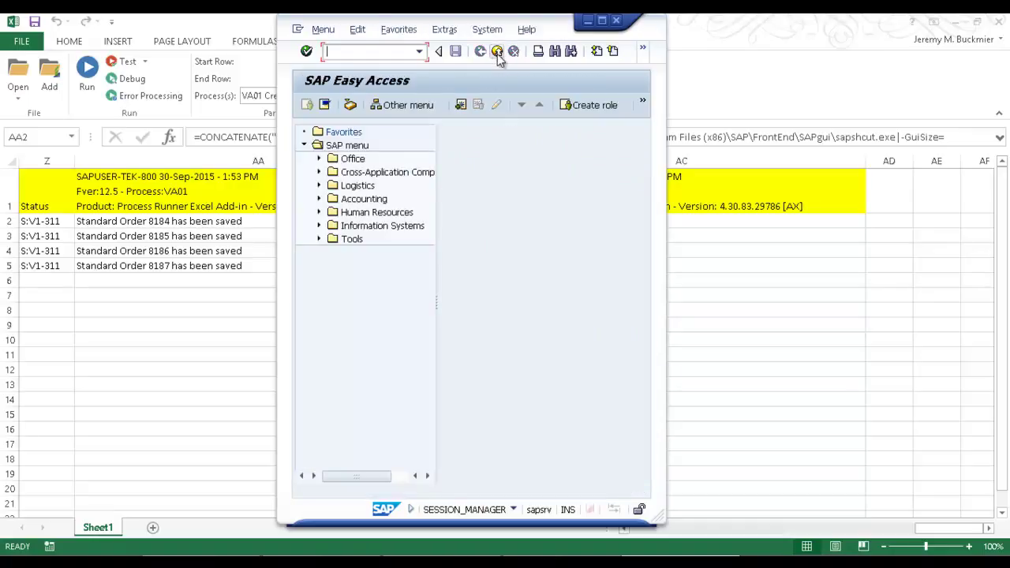
click(588, 21)
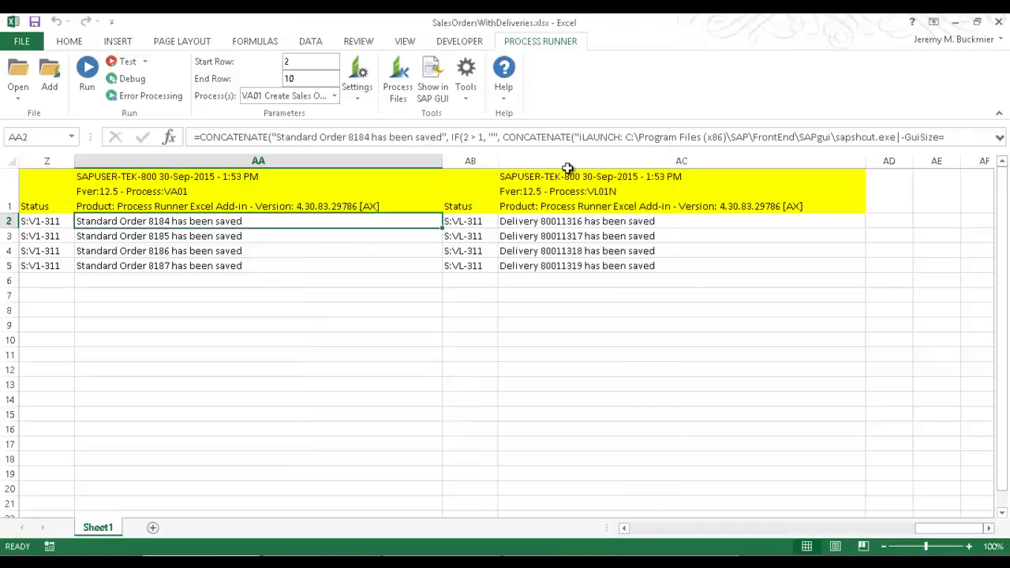
Display Delivery 80011316 from cell AC2 in SAP GUI, then exit to SAP Easy Access.
click(570, 221)
click(431, 88)
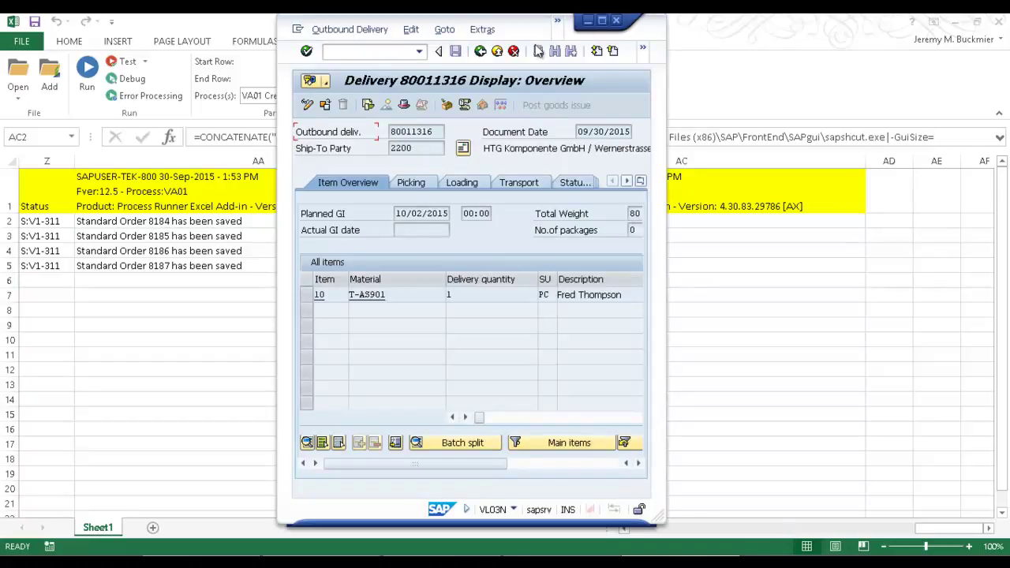
click(499, 52)
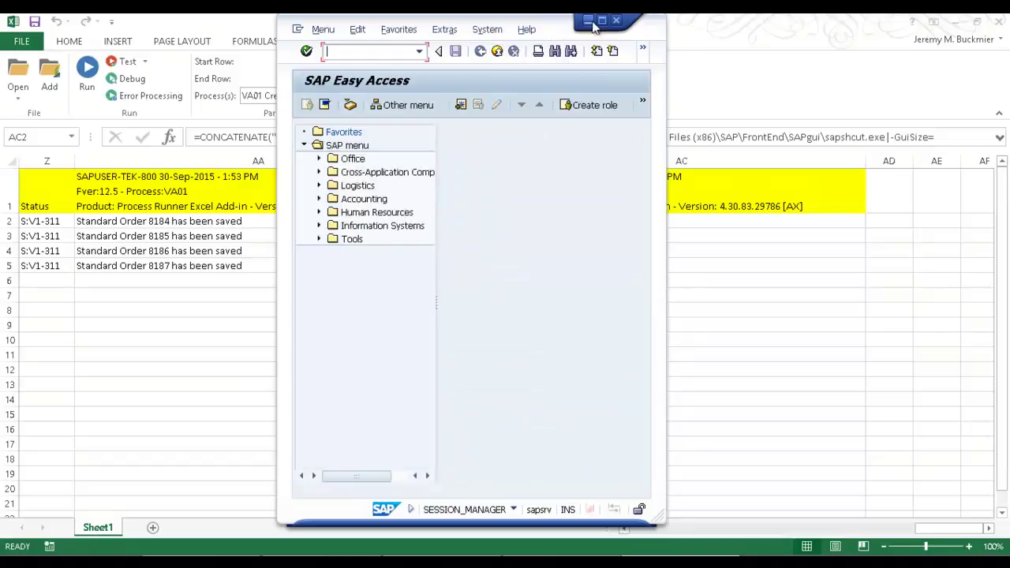